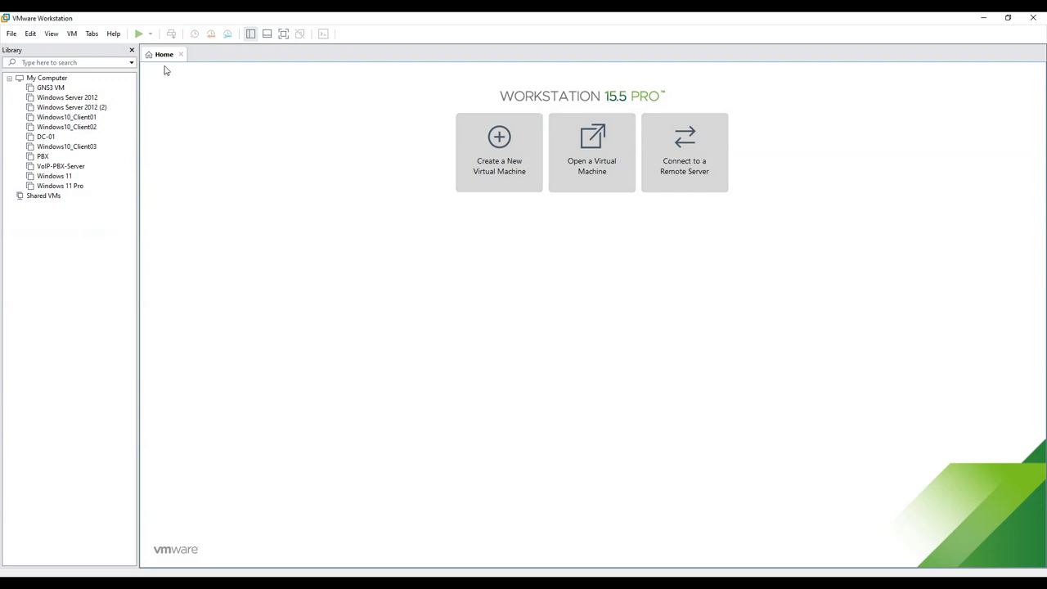
click(496, 140)
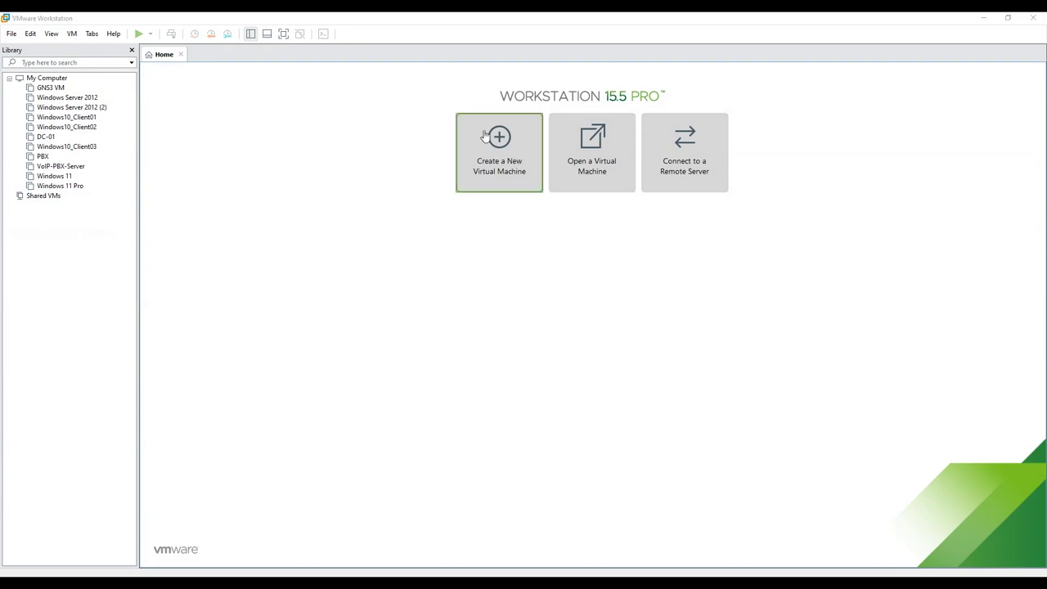
click(571, 401)
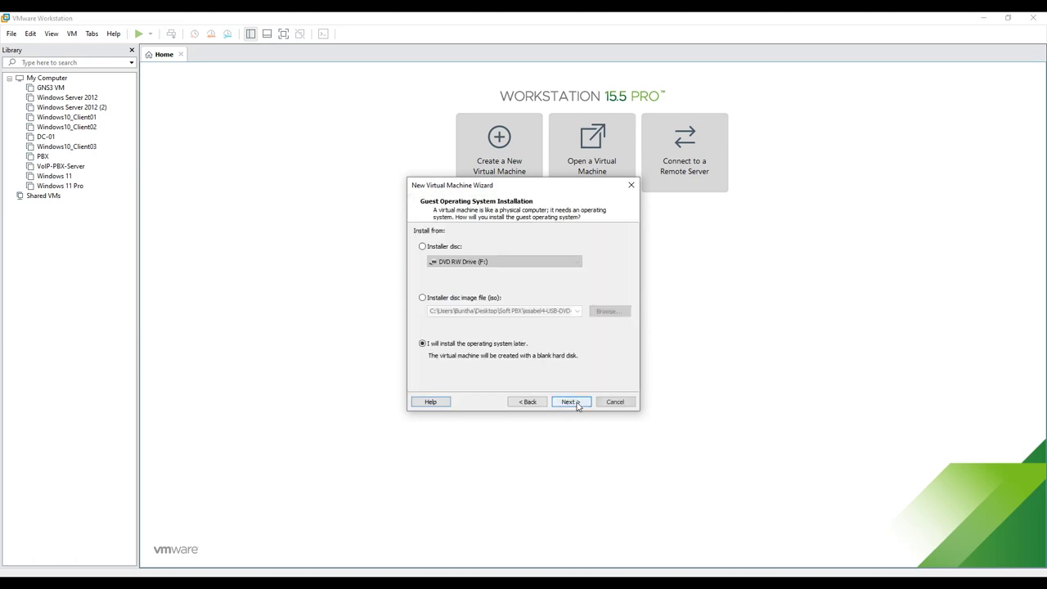
click(463, 298)
click(609, 312)
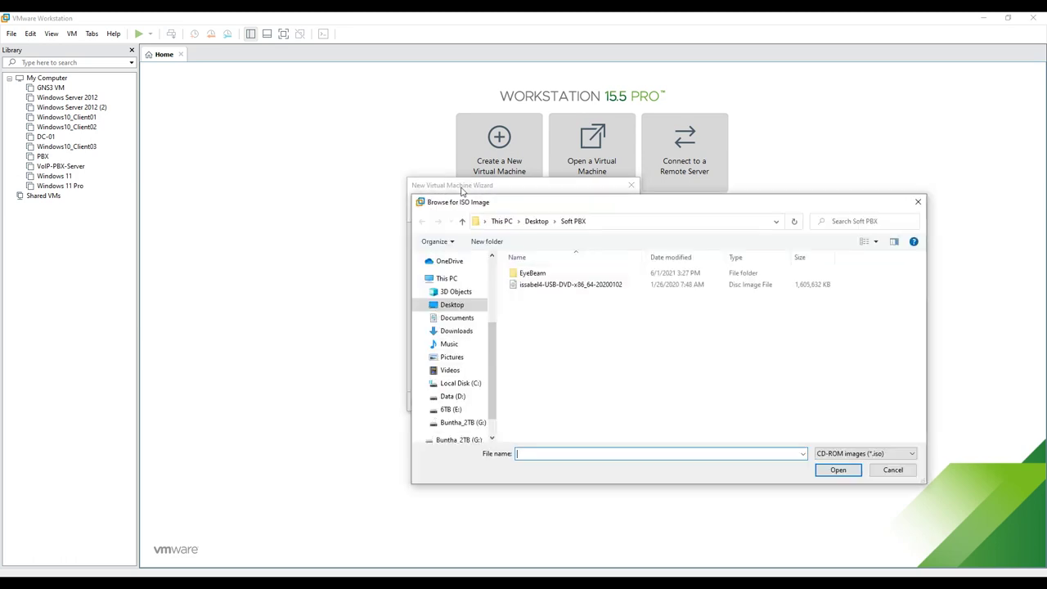
click(564, 288)
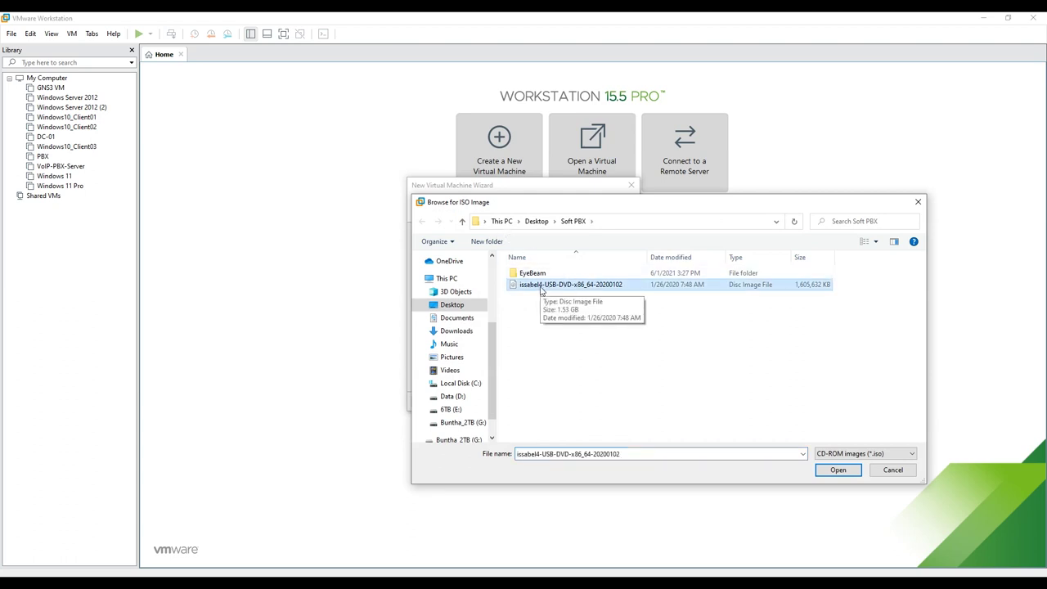
click(838, 470)
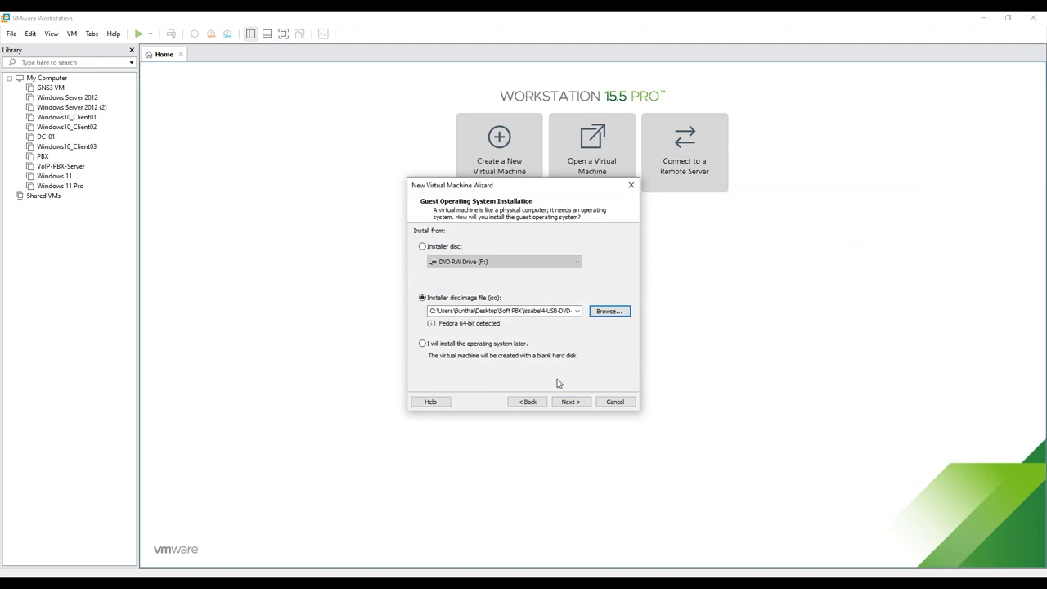
click(570, 401)
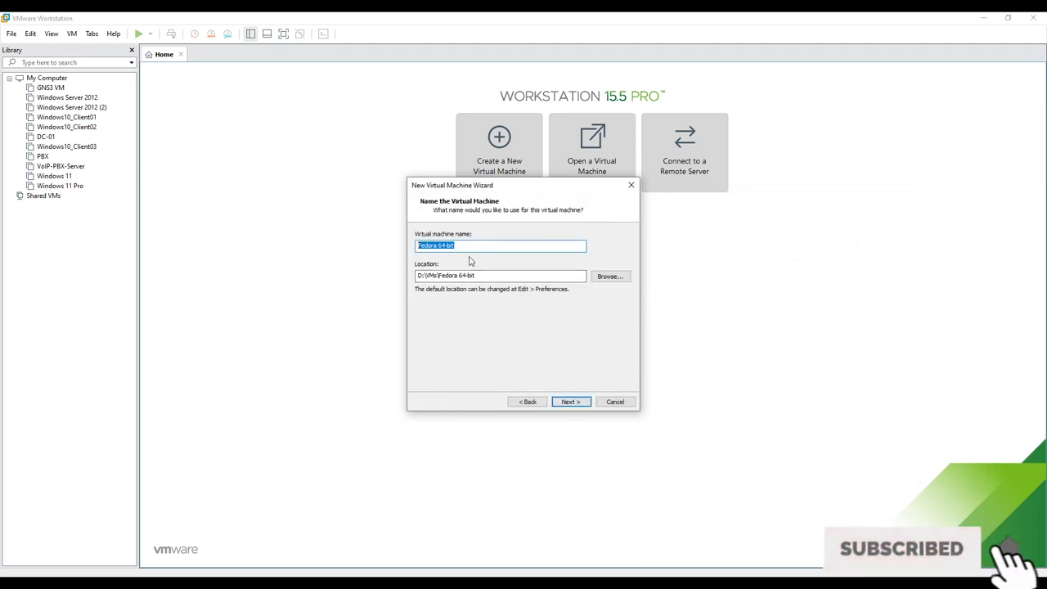
- Name the virtual machine PBX-Server, stored at D:\VMs\PBX-Server
text(PBX-Server)
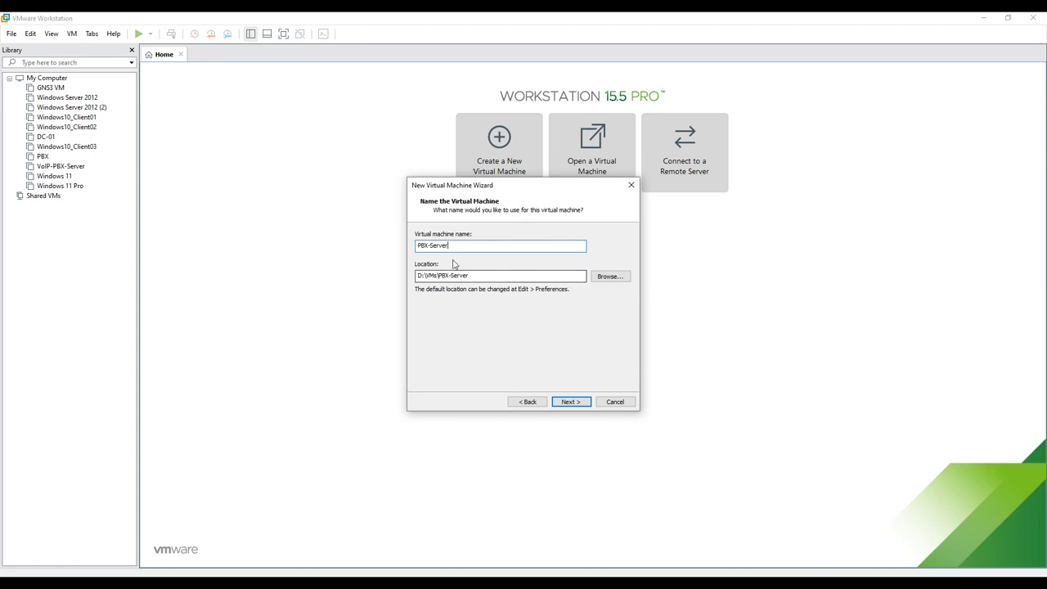
drag(459, 245, 415, 245)
drag(488, 278, 397, 279)
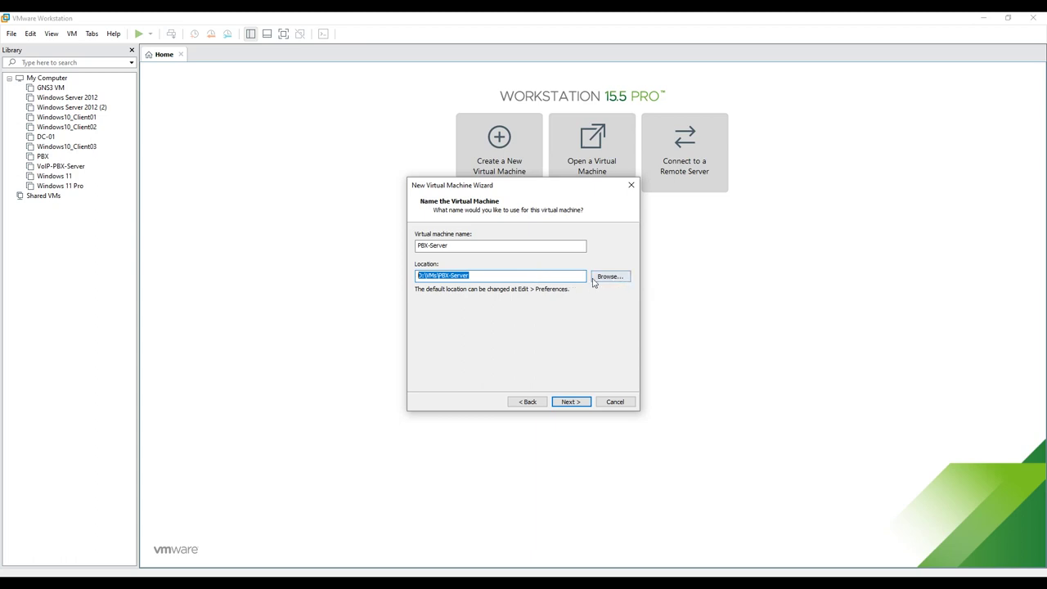
click(507, 277)
click(577, 402)
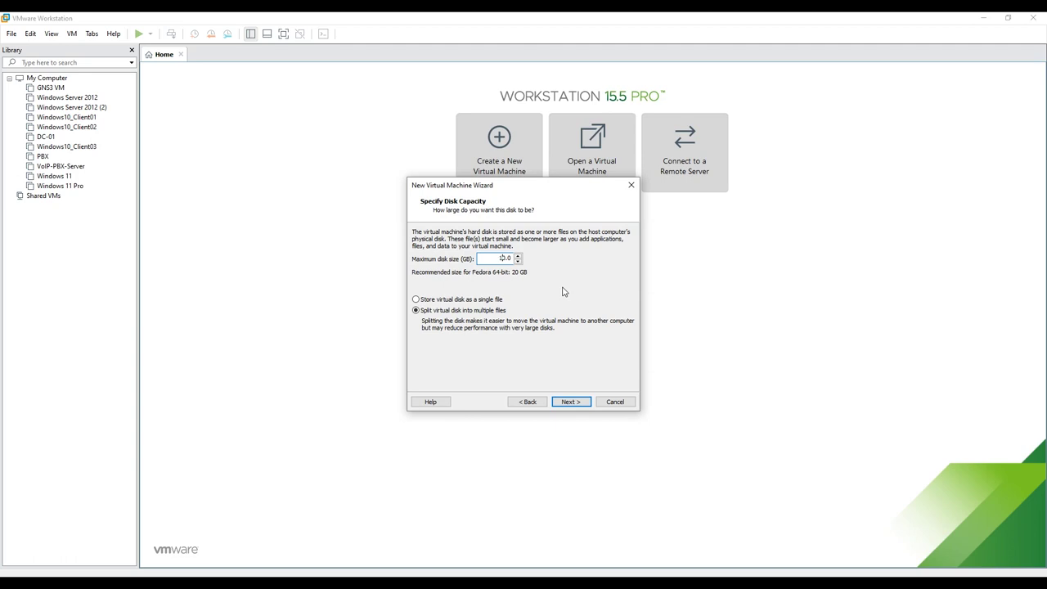
- Set the maximum disk size to 120 GB and open Customize Hardware from the summary
click(499, 257)
text(2)
click(570, 402)
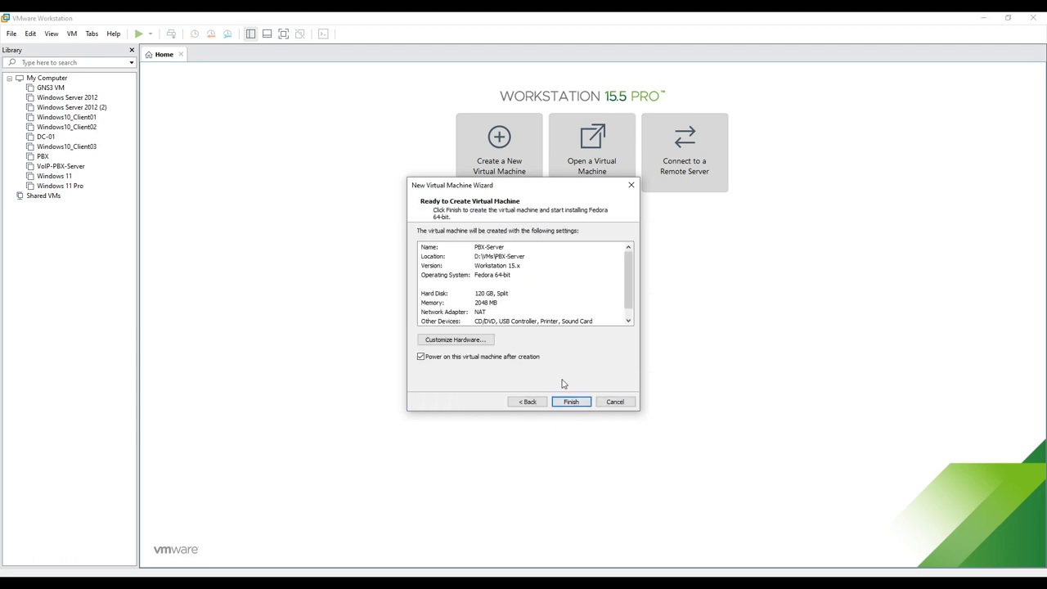
click(474, 342)
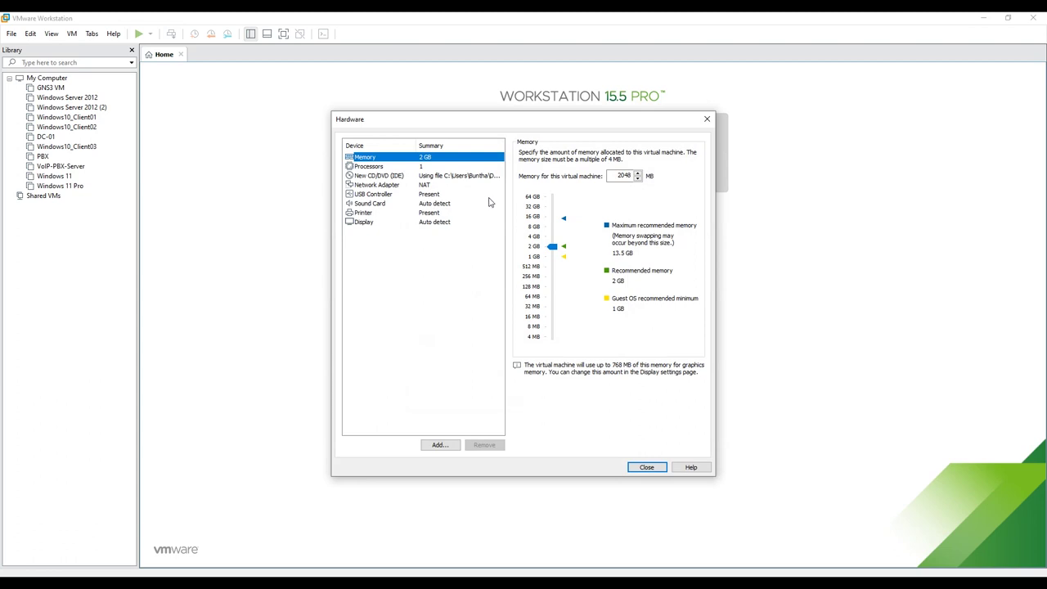
- Leave the network adapter on NAT and close the hardware settings
click(380, 189)
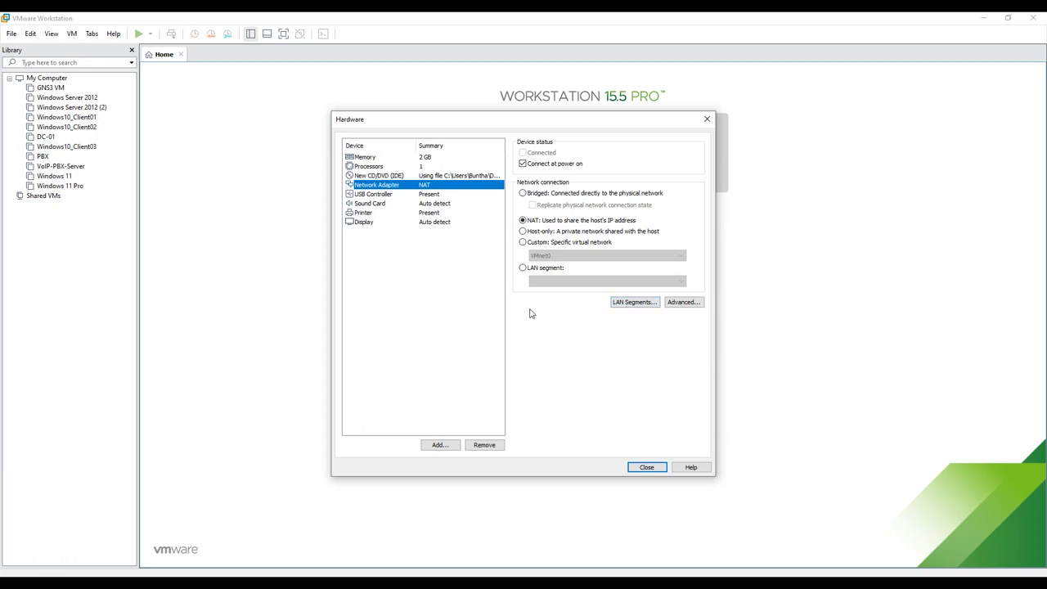
click(643, 469)
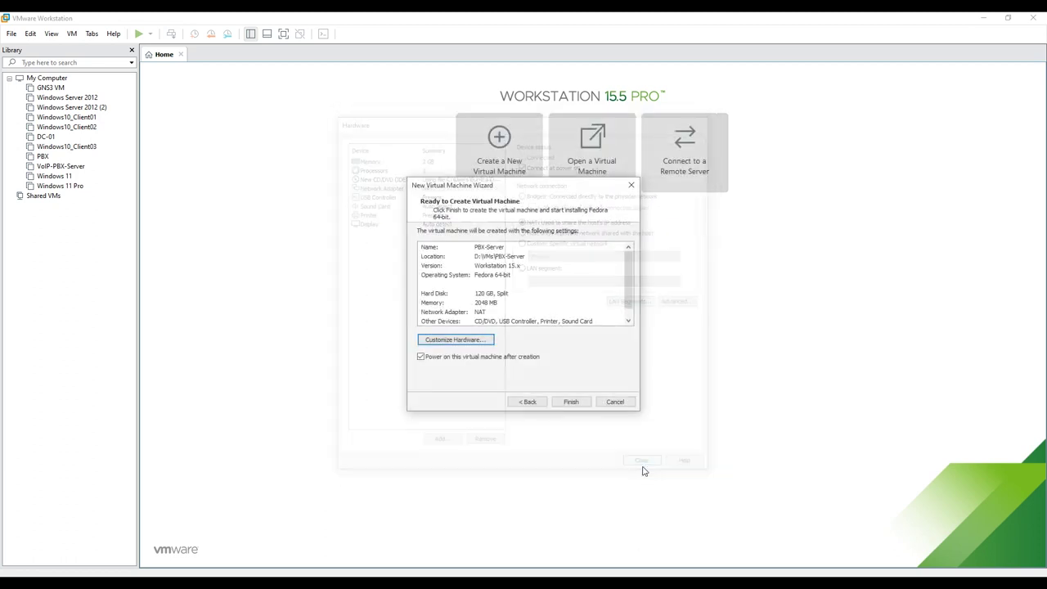
- Finish creating PBX-Server, power it on, and boot the Install option from the Issabel menu
click(571, 402)
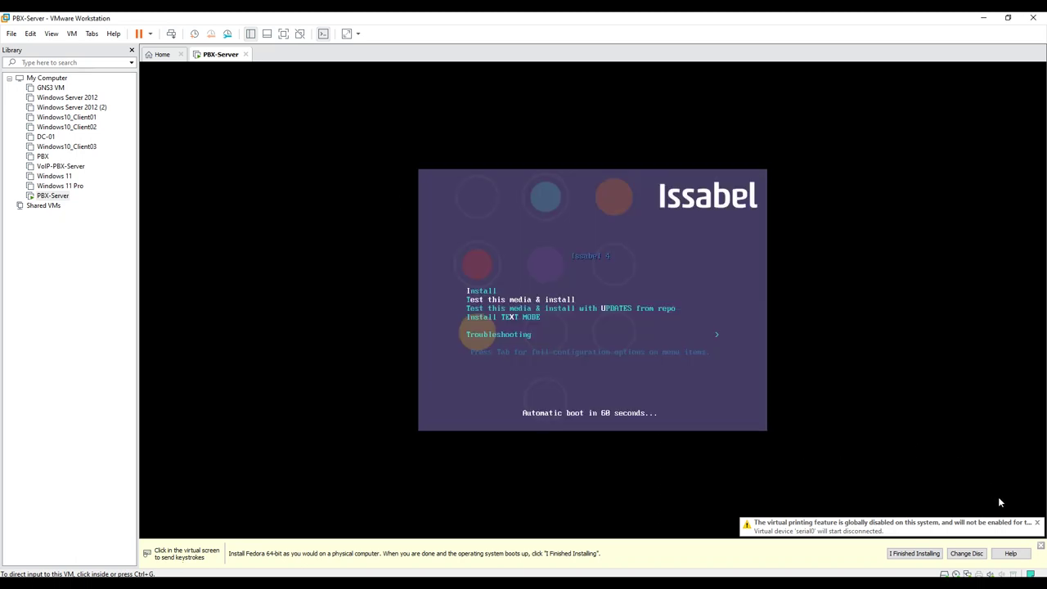
click(606, 283)
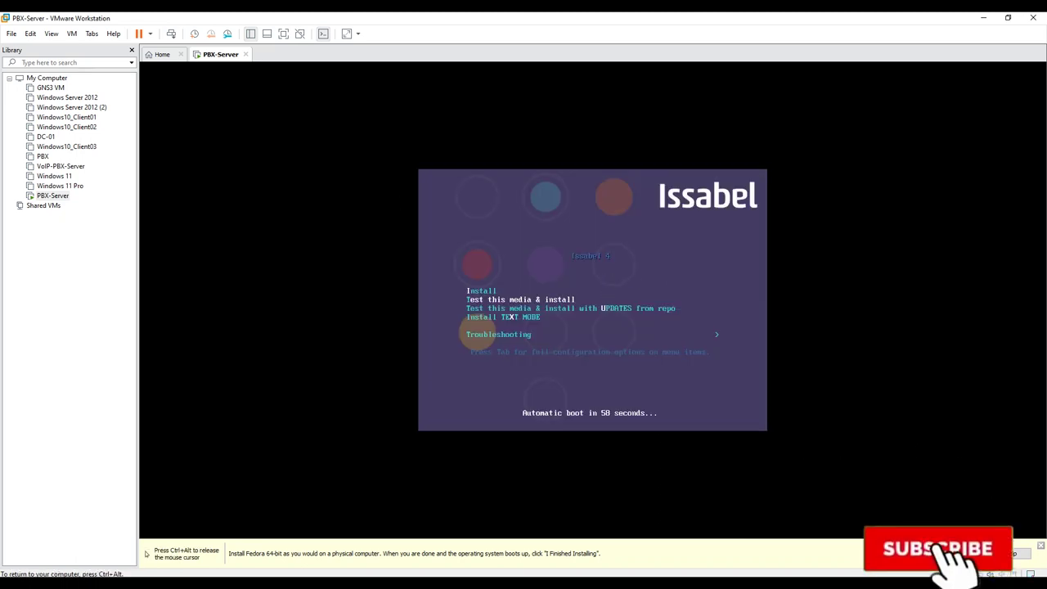
key(Down)
key(Up)
key(Up)
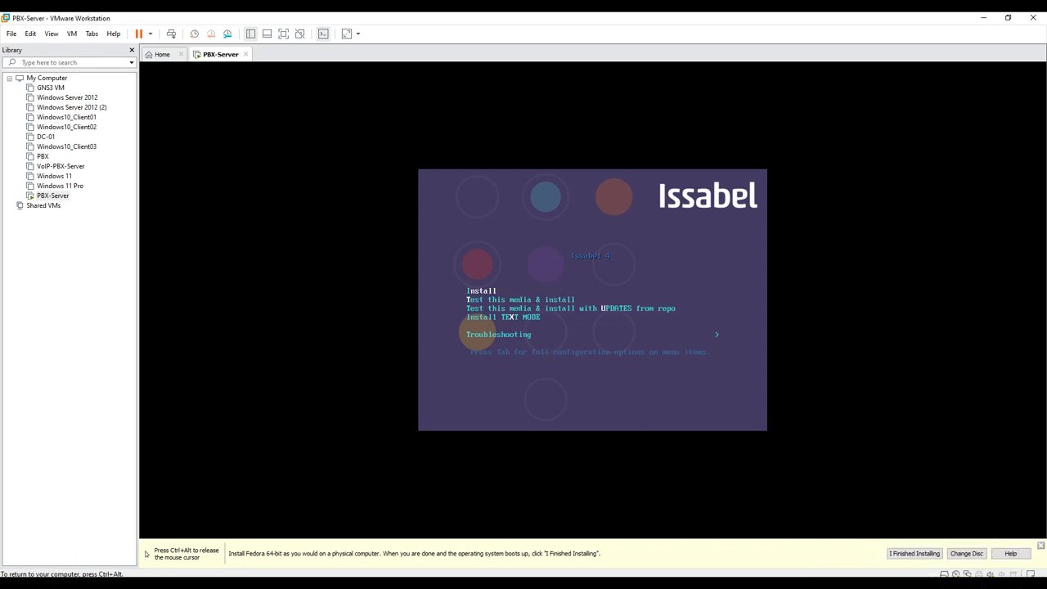
key(Return)
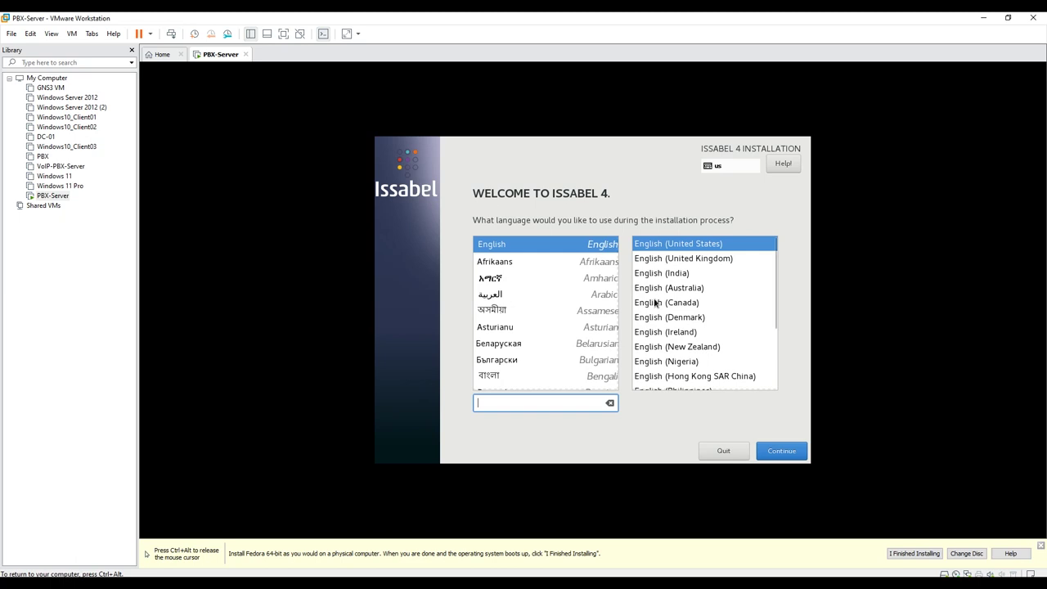
- Accept English (United States) as the installation language and continue
click(548, 248)
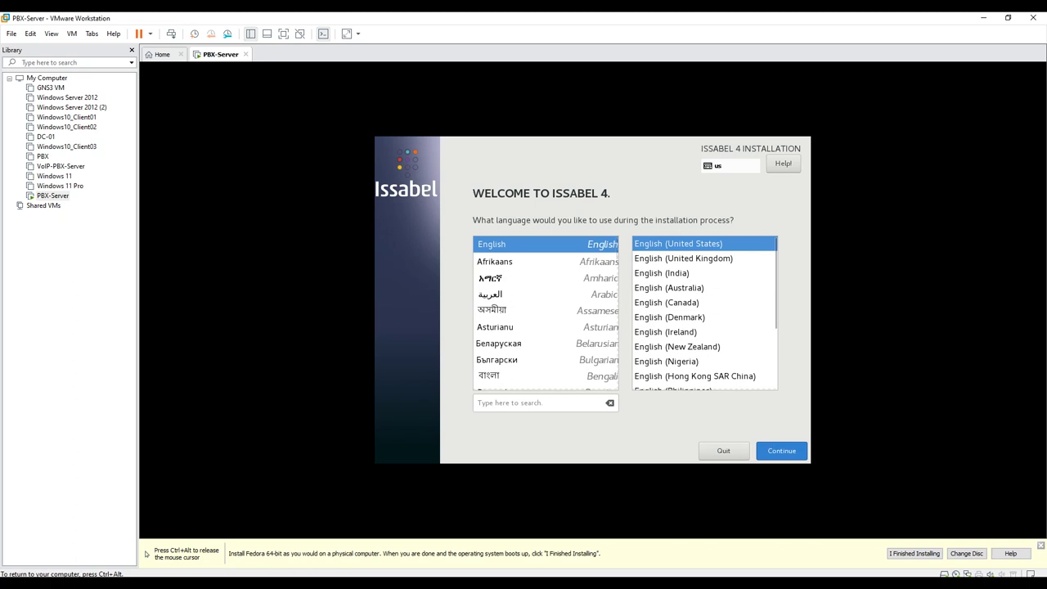
click(791, 453)
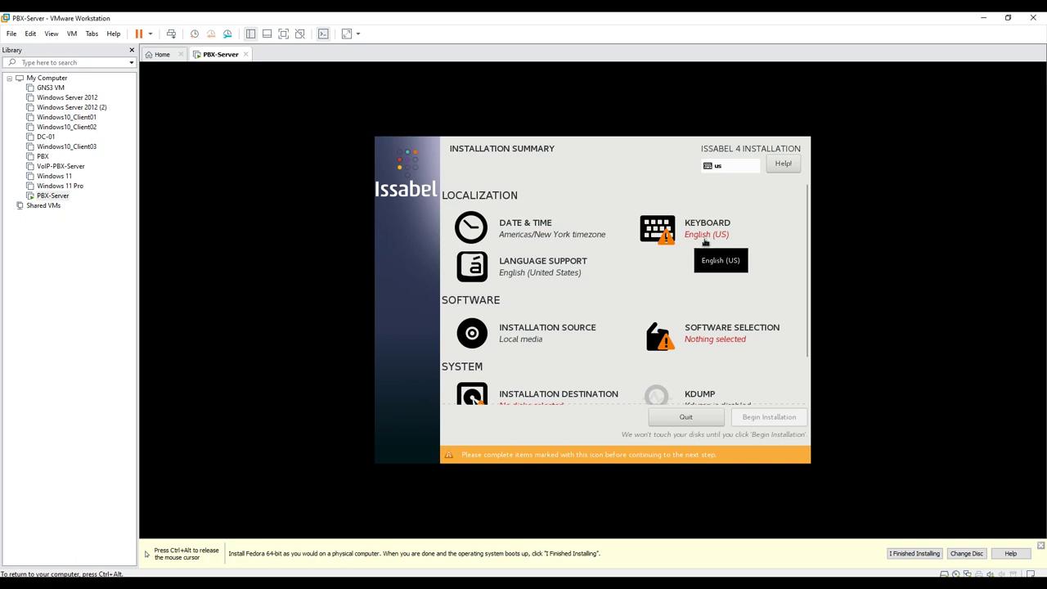
- Confirm English (US) as the installer keyboard layout
click(708, 237)
click(411, 238)
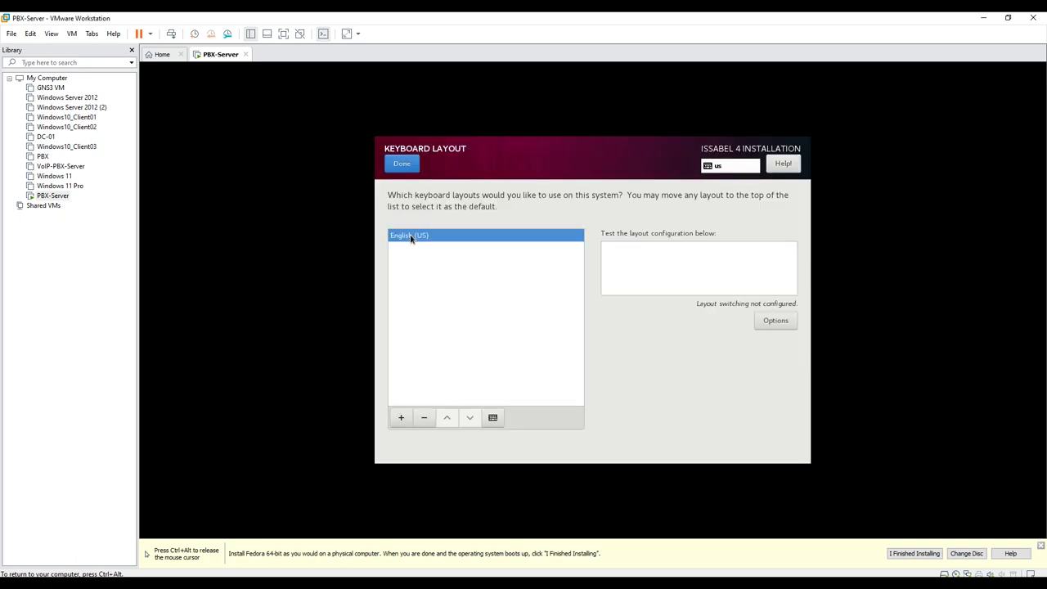
click(402, 164)
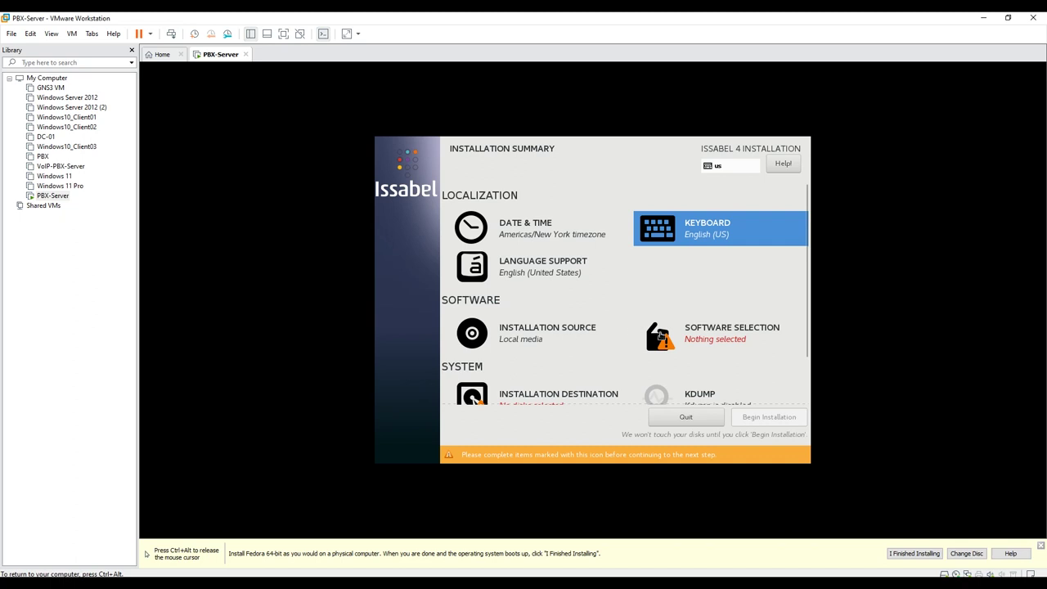
scroll(565, 360, down, 1)
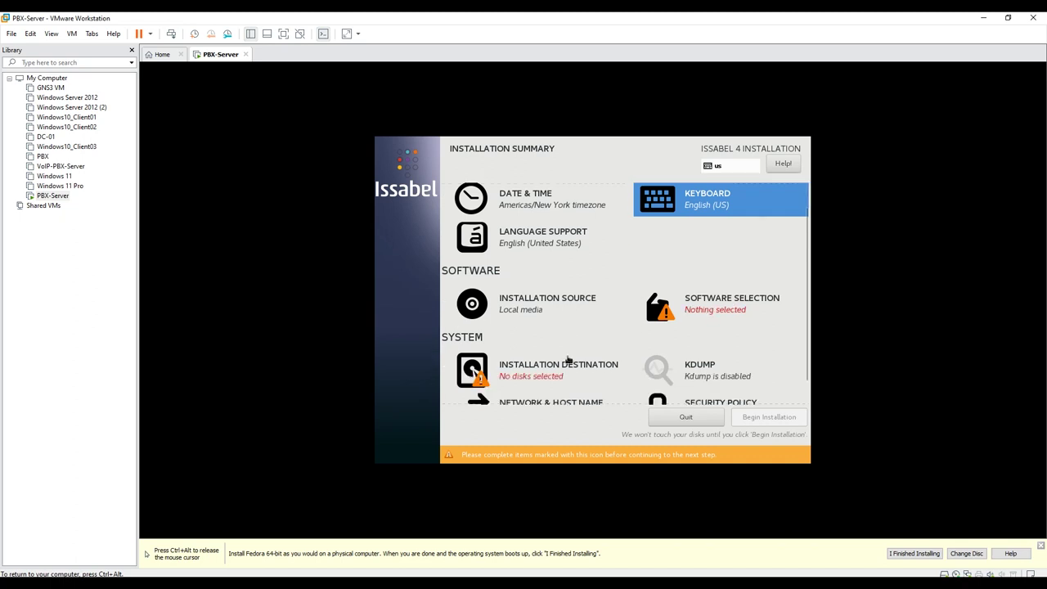
- Choose Issabel with Asterisk 11 as base environment with the Call Center CE add-on
click(711, 311)
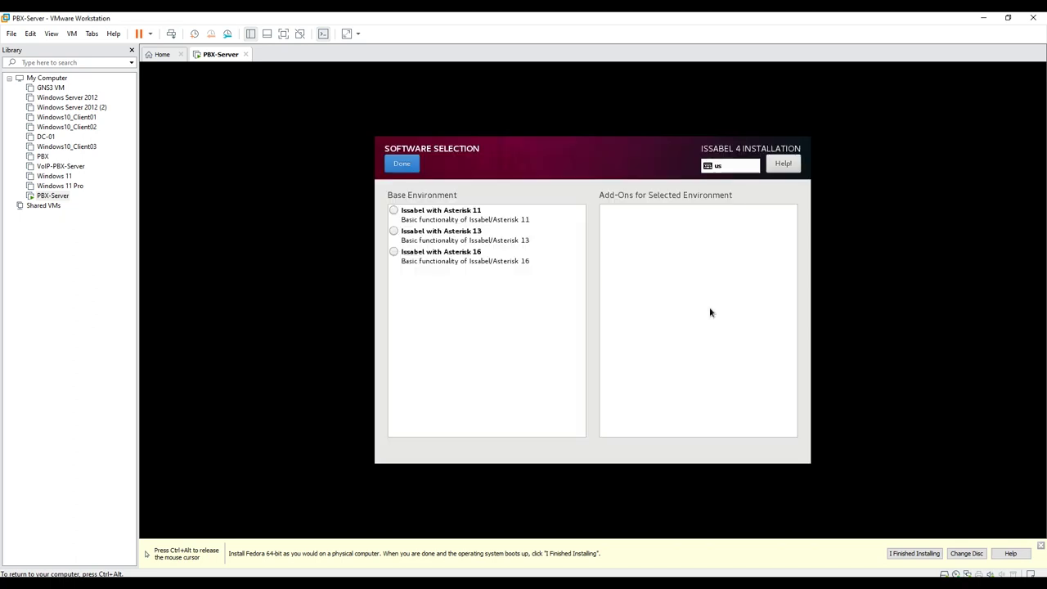
click(480, 217)
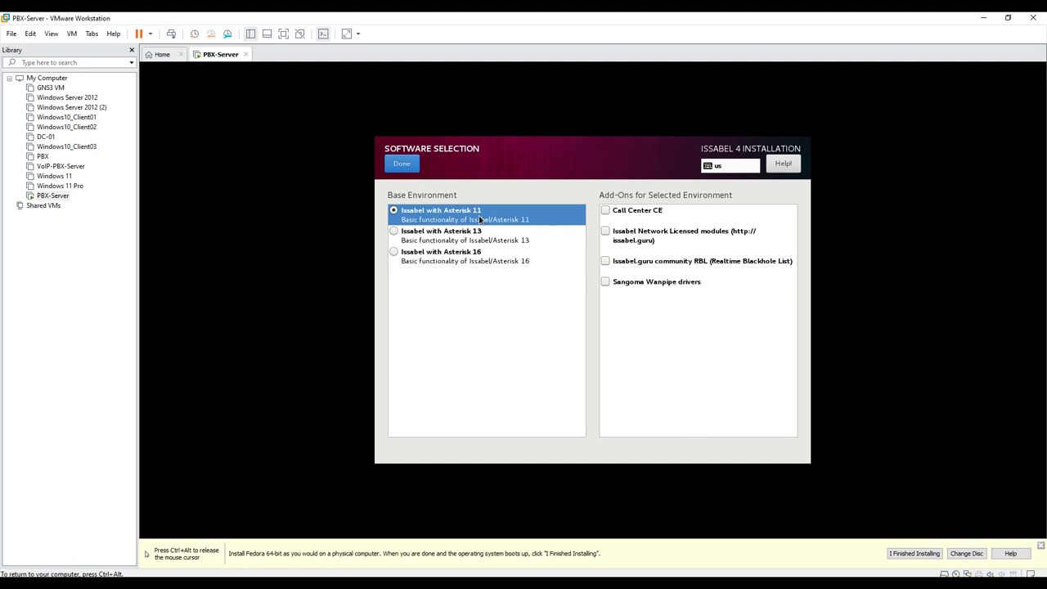
click(605, 210)
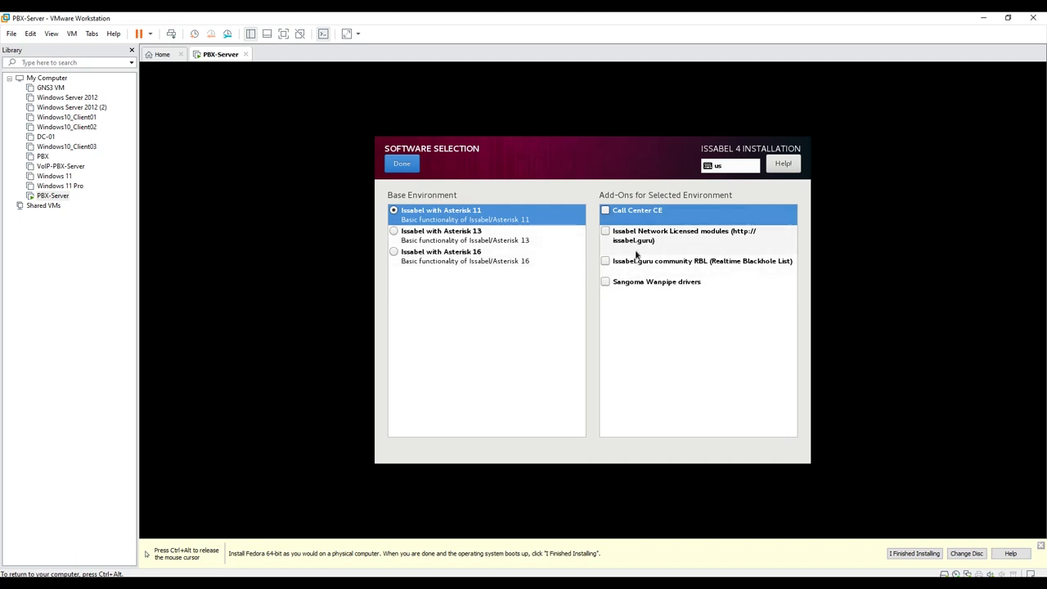
click(606, 211)
click(409, 168)
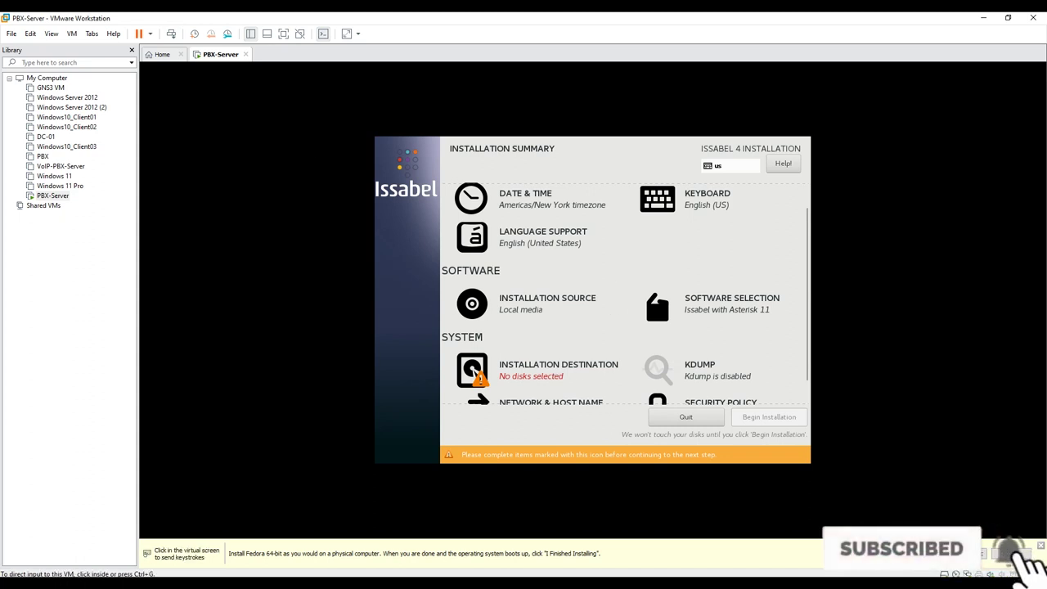
- Toggle the 120 GiB VMware virtual disk under Installation Destination and confirm
click(527, 366)
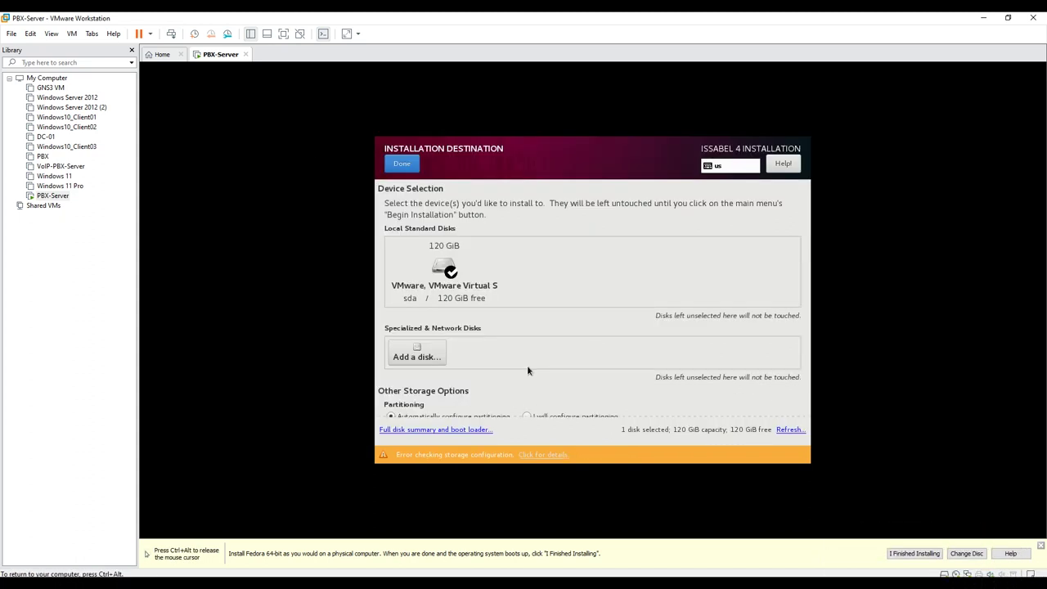
click(450, 268)
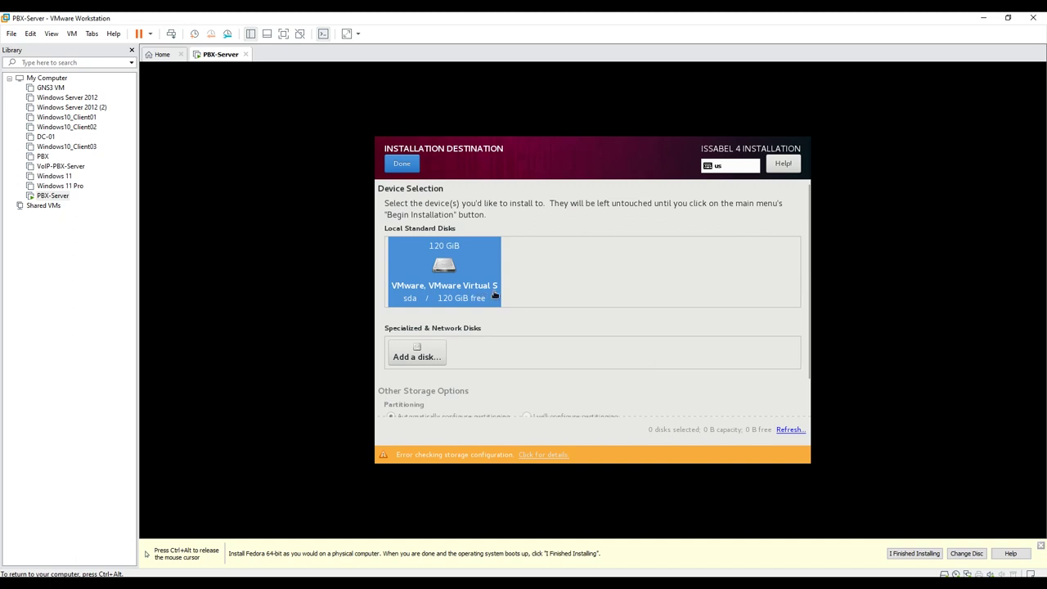
click(402, 163)
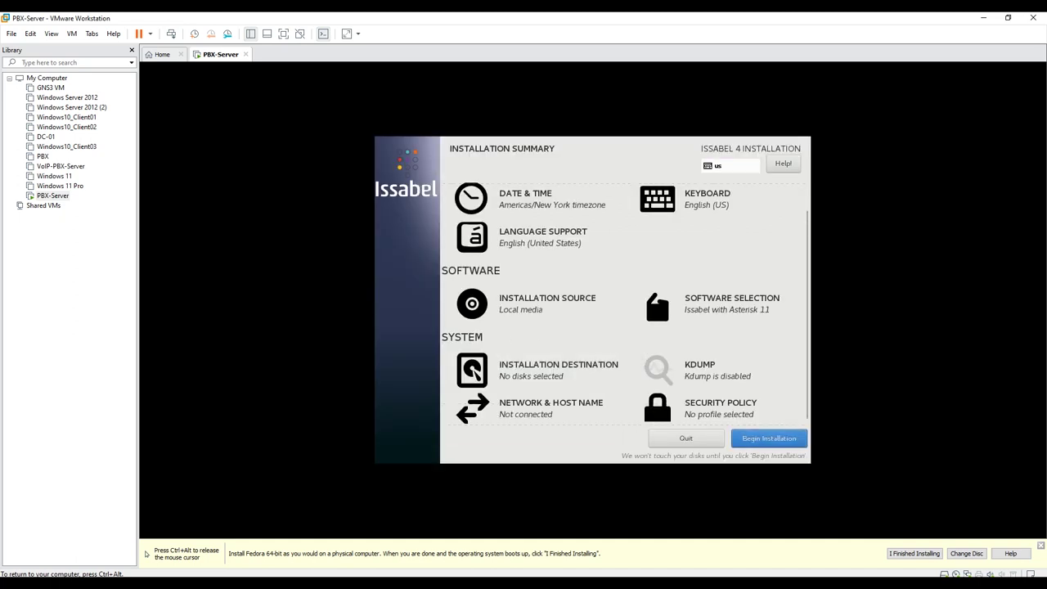
- Begin the Issabel installation and bring up the Root Password page
click(769, 438)
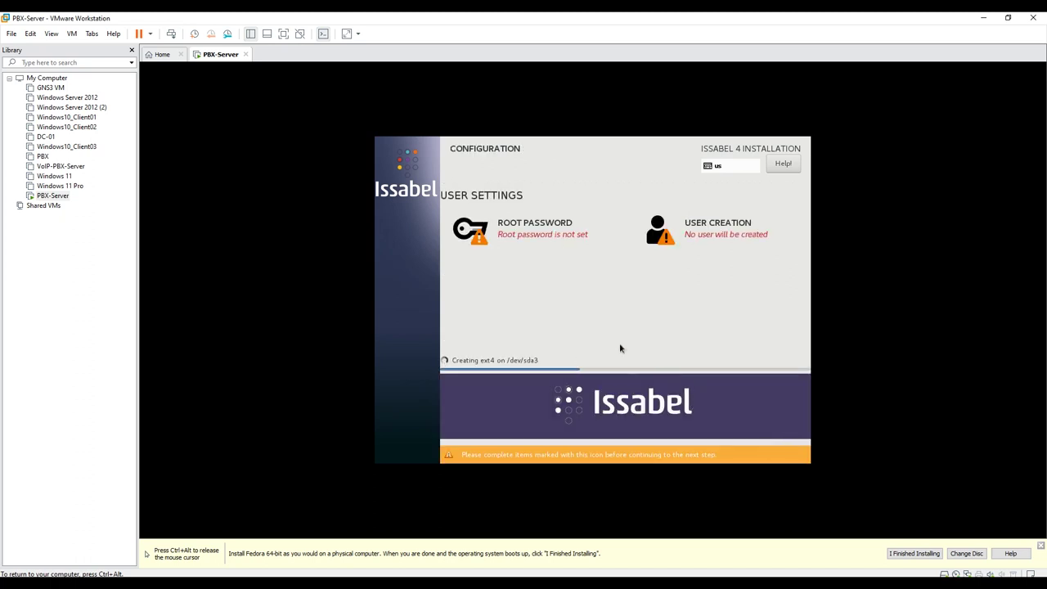
click(533, 236)
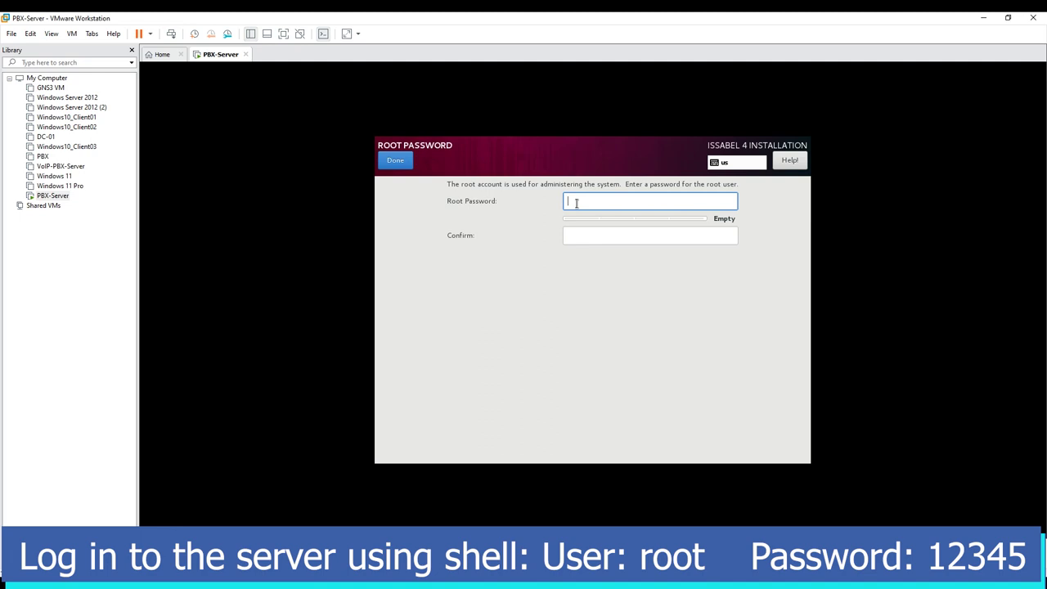
- Enter and confirm the root account password, accepting it despite the too-short warning
text(12345)
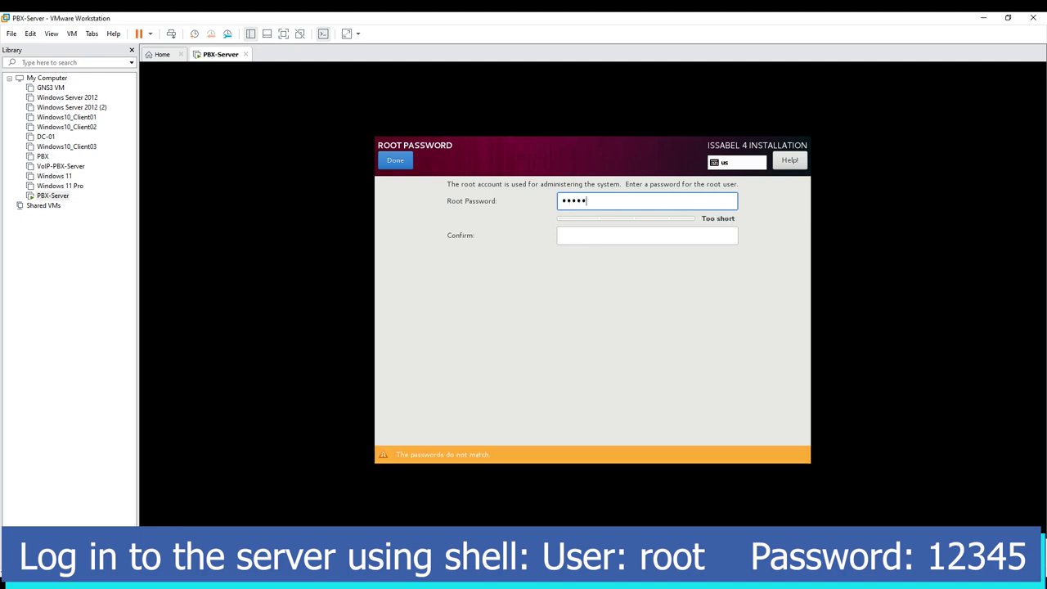
key(Tab)
text(1234)
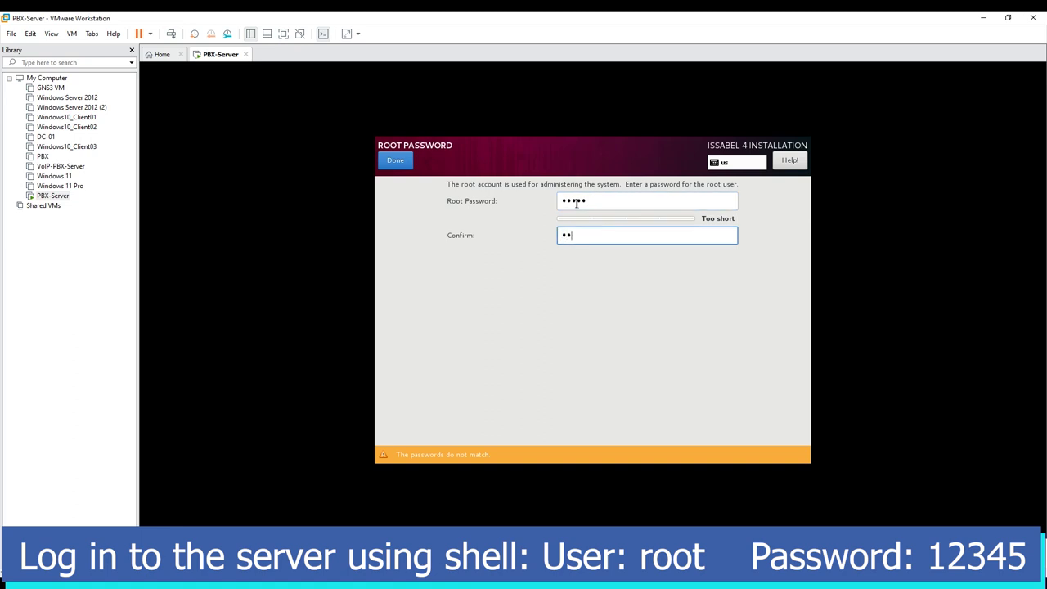
text(5)
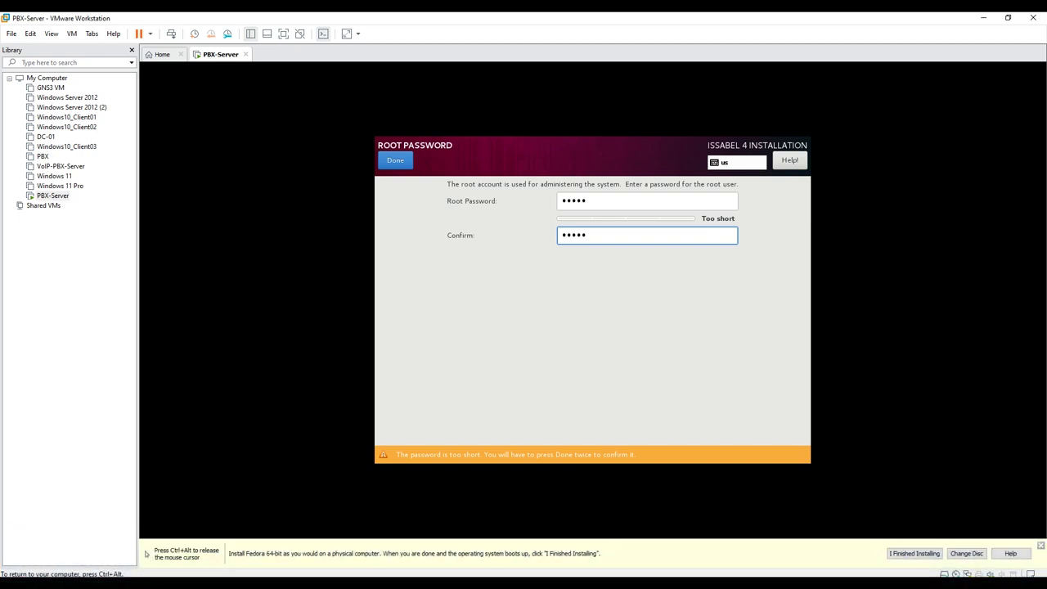
click(405, 164)
click(396, 161)
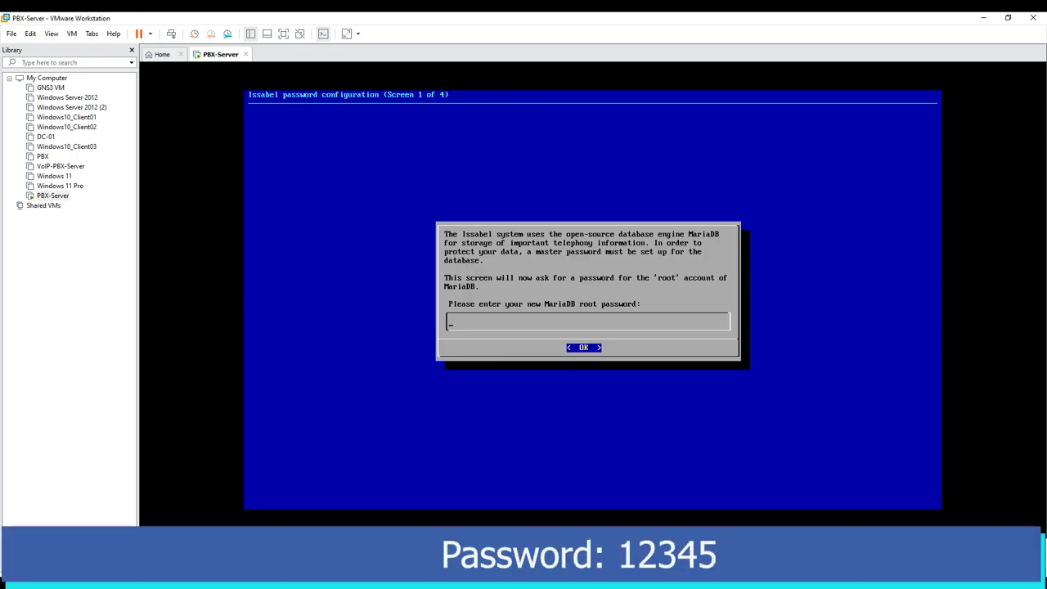
- Enter the new MariaDB root password and re-enter it on the confirmation screen
text(12345)
key(Return)
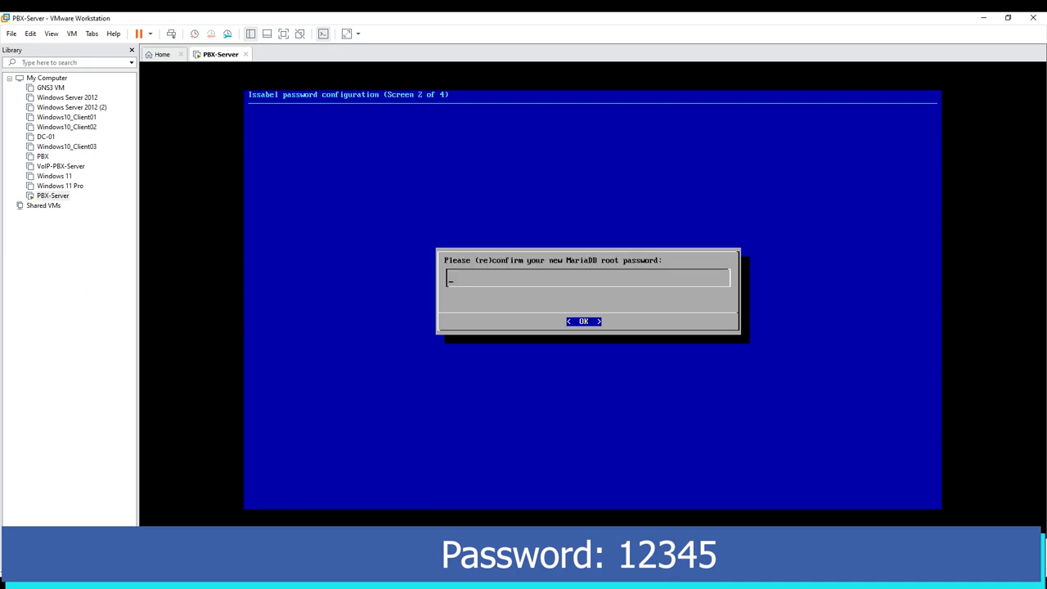
text(12345)
key(Return)
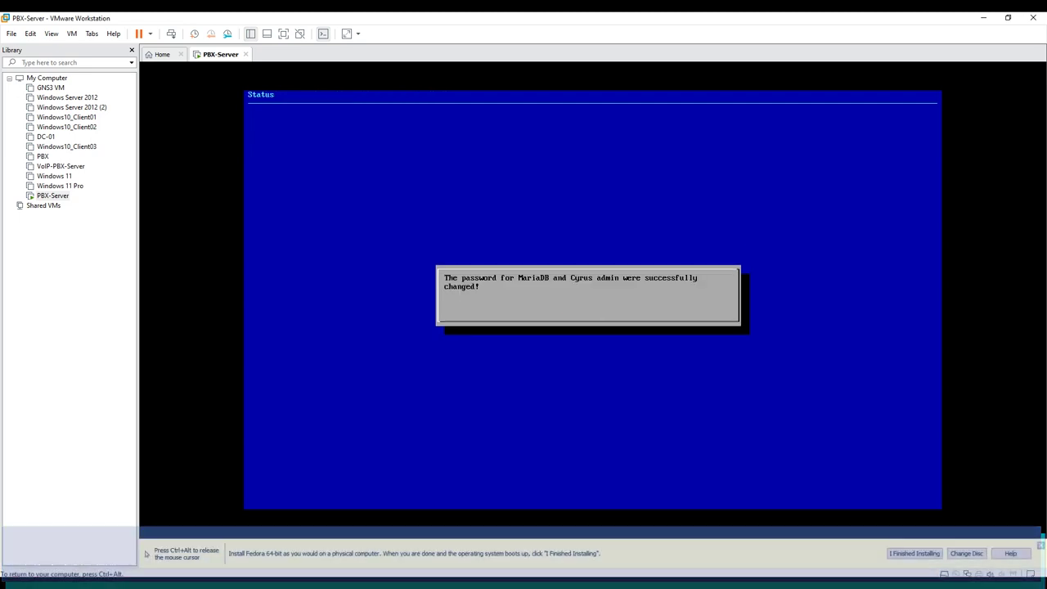